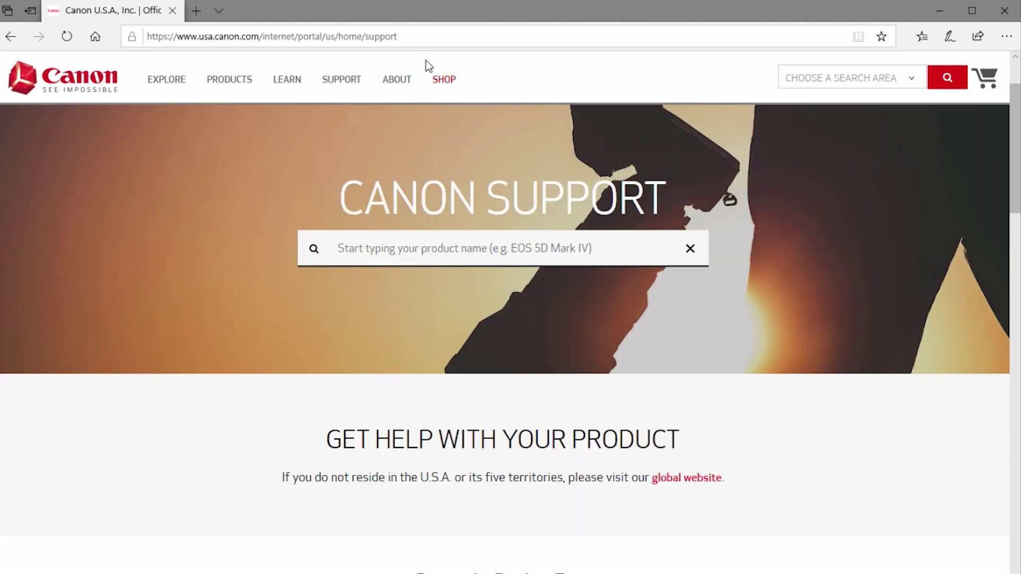
# Search the support site for LBP6230dw and open the imageCLASS LBP6230dw support page.
pyautogui.click(423, 251)
pyautogui.click(423, 252)
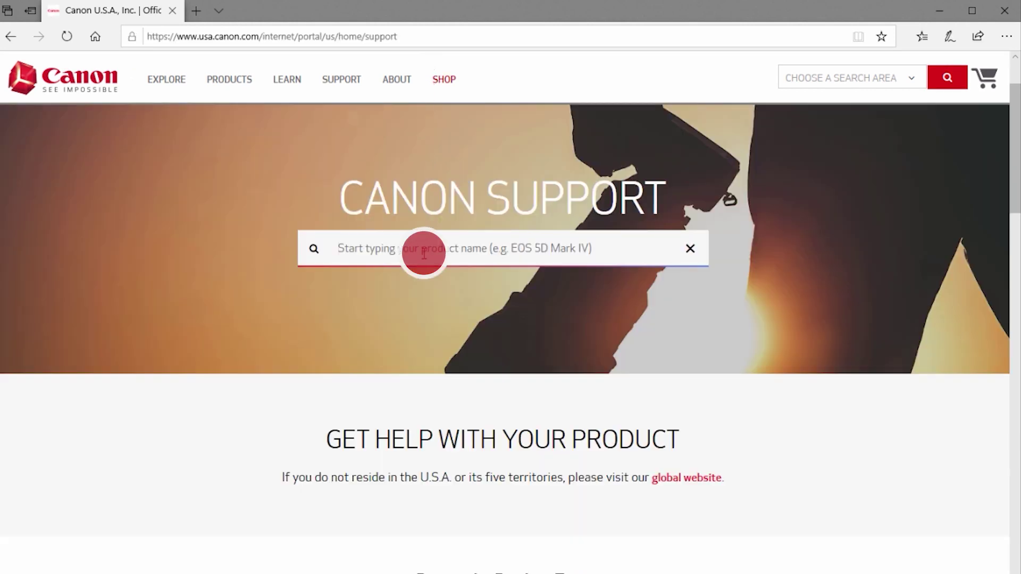
pyautogui.write('LBP')
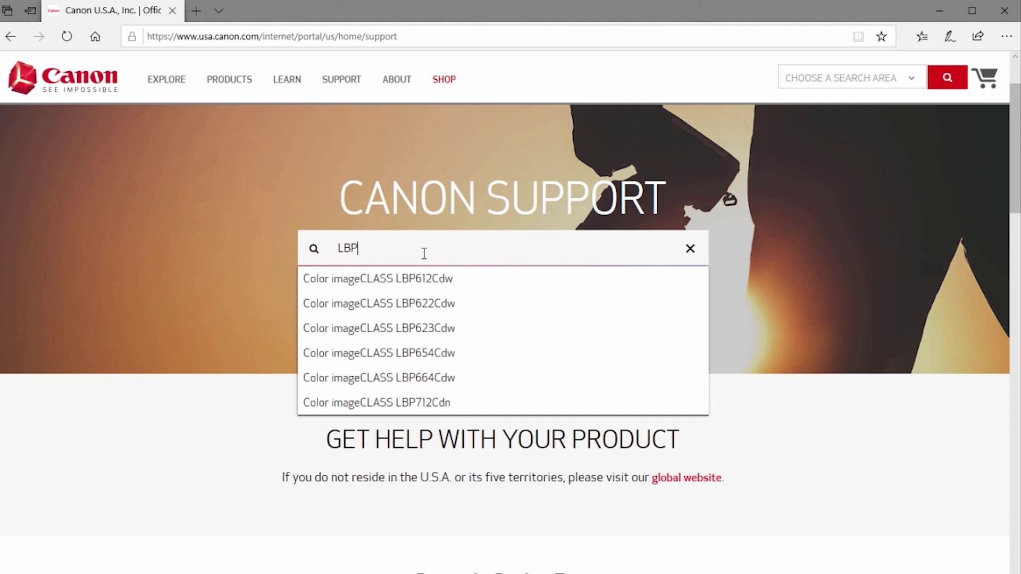
pyautogui.write('6230dw')
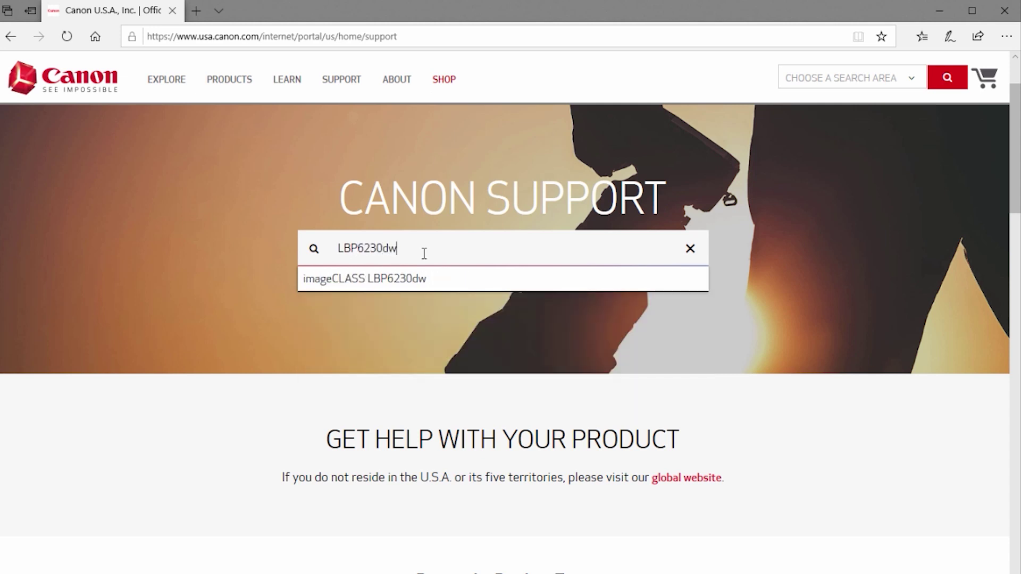
pyautogui.click(430, 281)
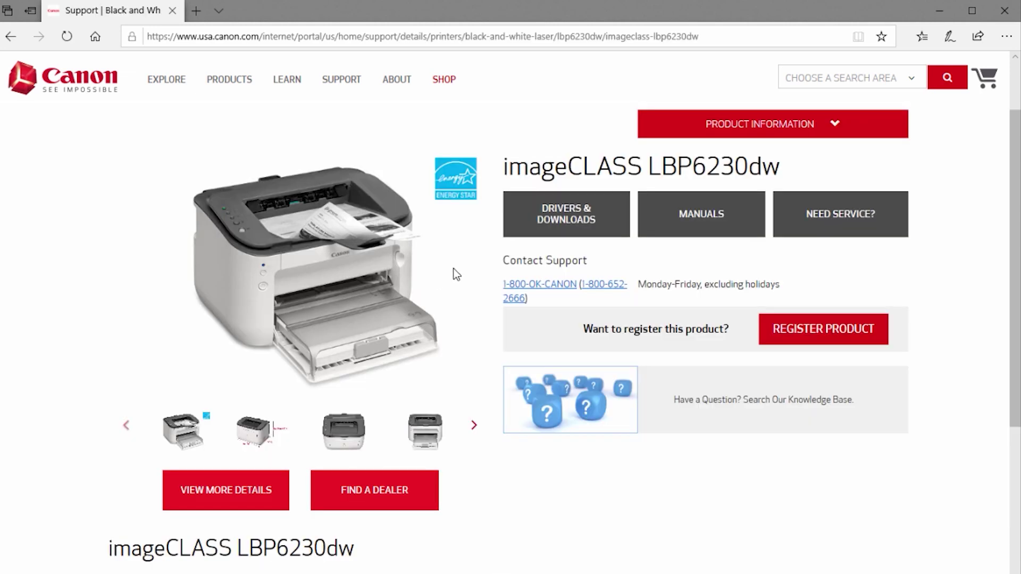
# Download the Windows 64bit UFRII LT Printer Driver Ver.21.46 from Drivers & Downloads.
pyautogui.click(565, 231)
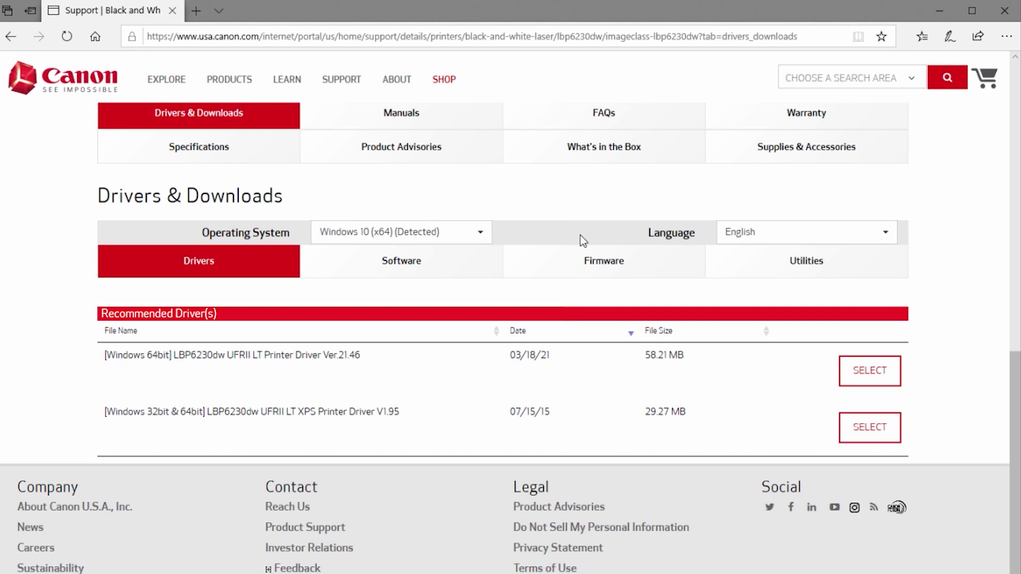
pyautogui.click(854, 372)
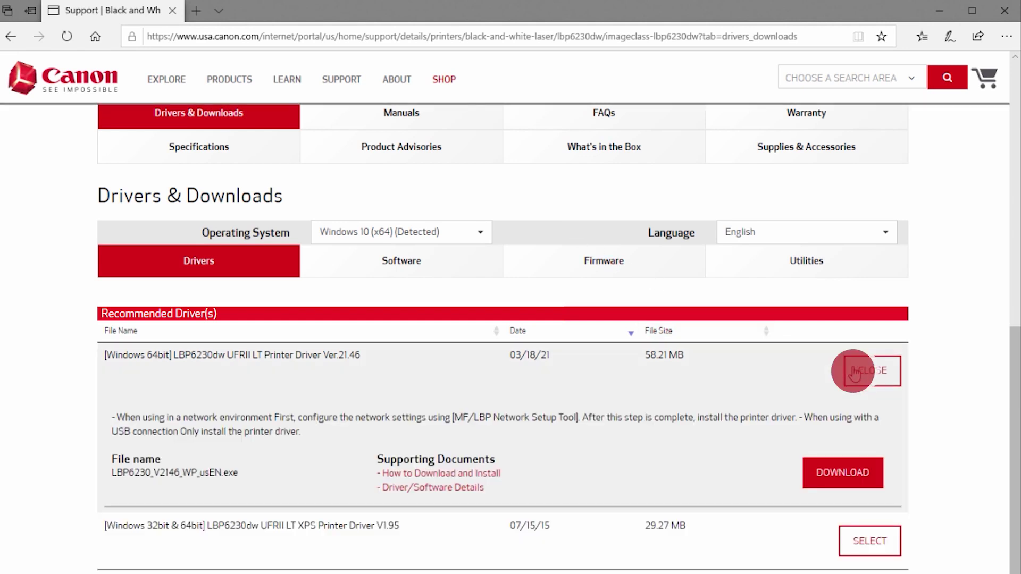
pyautogui.click(845, 483)
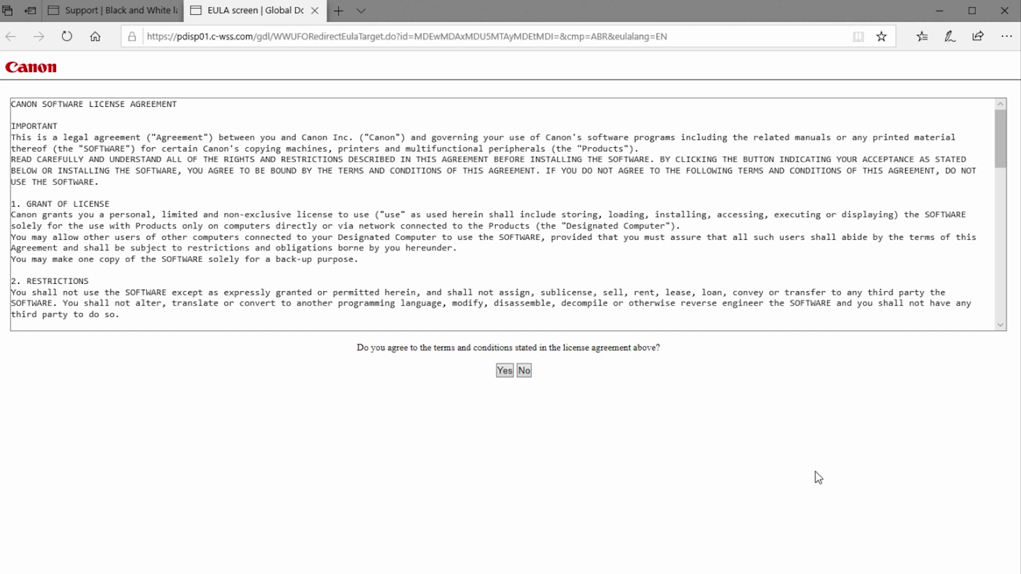
# Accept the EULA, save LBP6230_V2146_WP_usEN.exe (58.2 MB), and open its download folder.
pyautogui.click(505, 371)
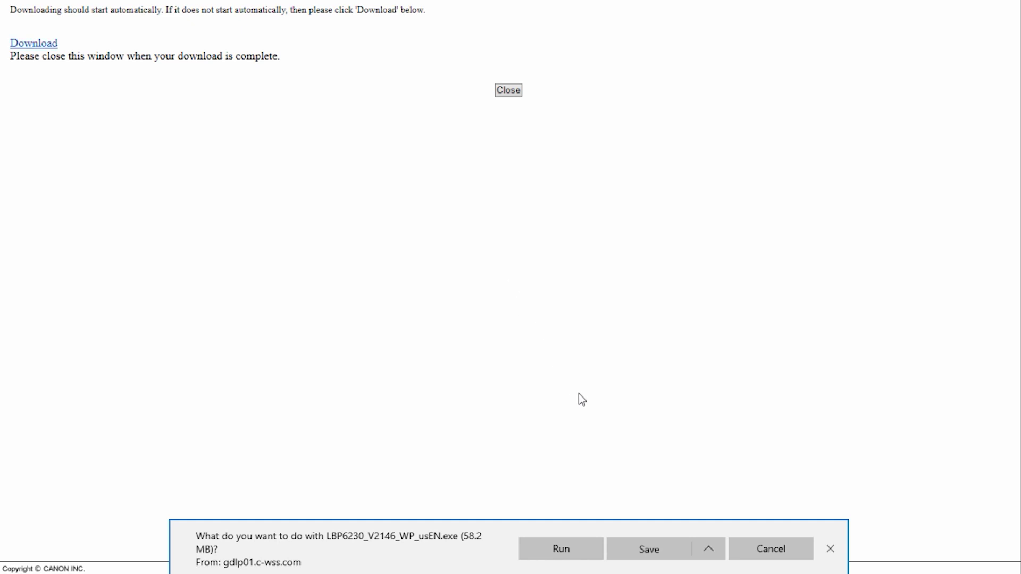
pyautogui.click(653, 549)
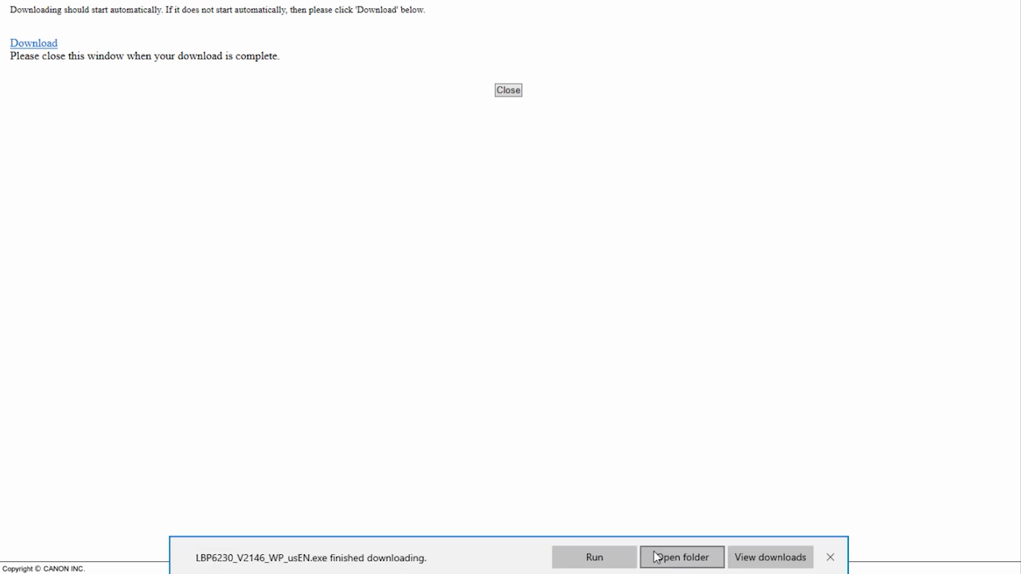
pyautogui.click(656, 557)
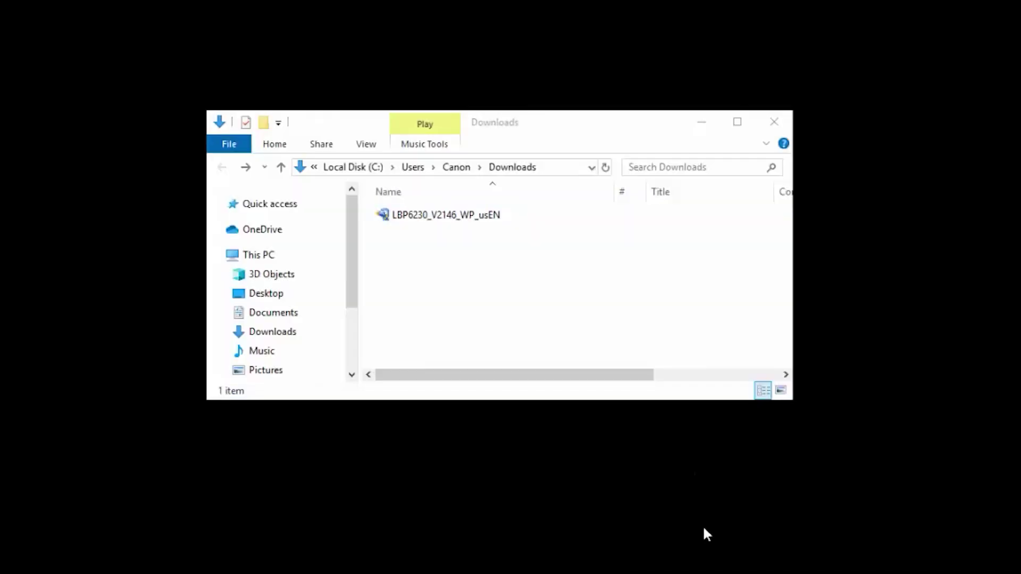
# Extract LBP6230_V2146_WP_usEN.exe and run CNAN1STK from its Network_Setting_Tool folder.
pyautogui.click(462, 222)
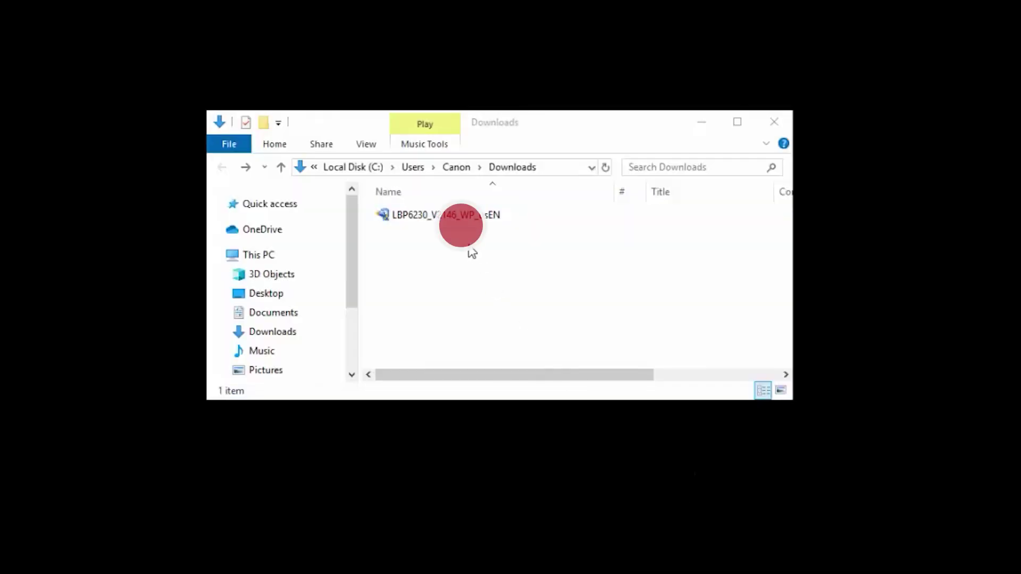
pyautogui.doubleClick(461, 223)
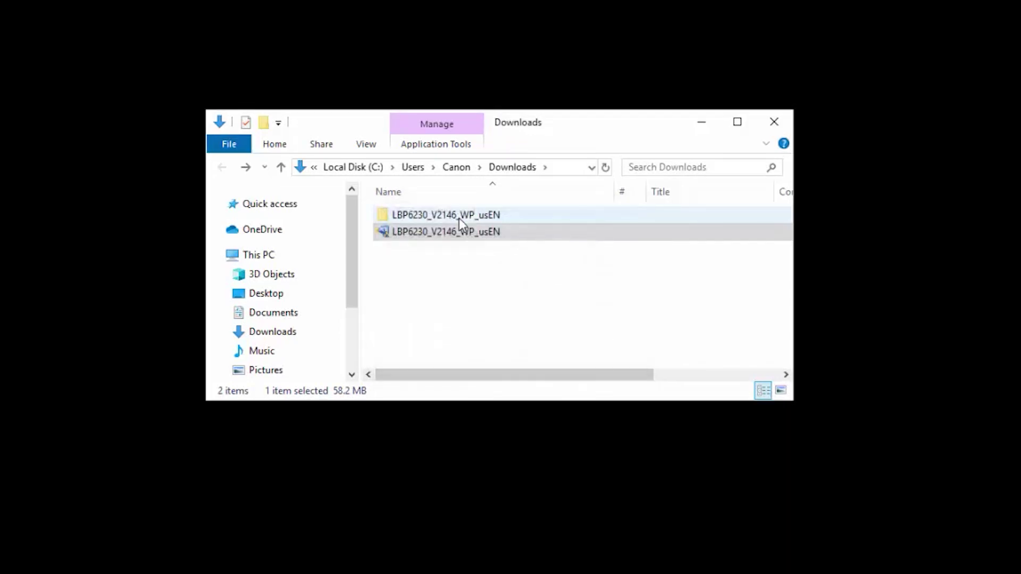
pyautogui.doubleClick(458, 218)
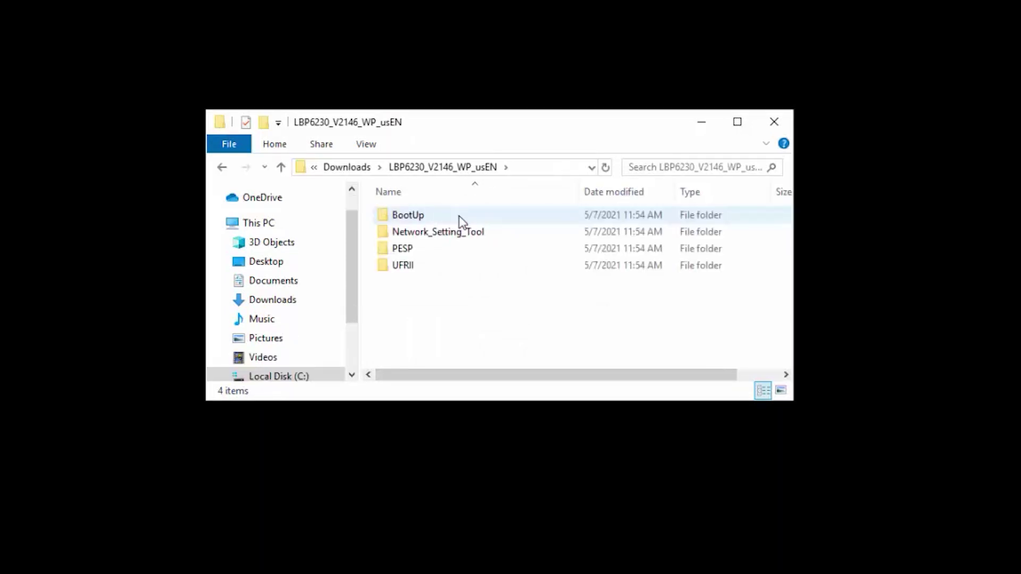
pyautogui.click(456, 230)
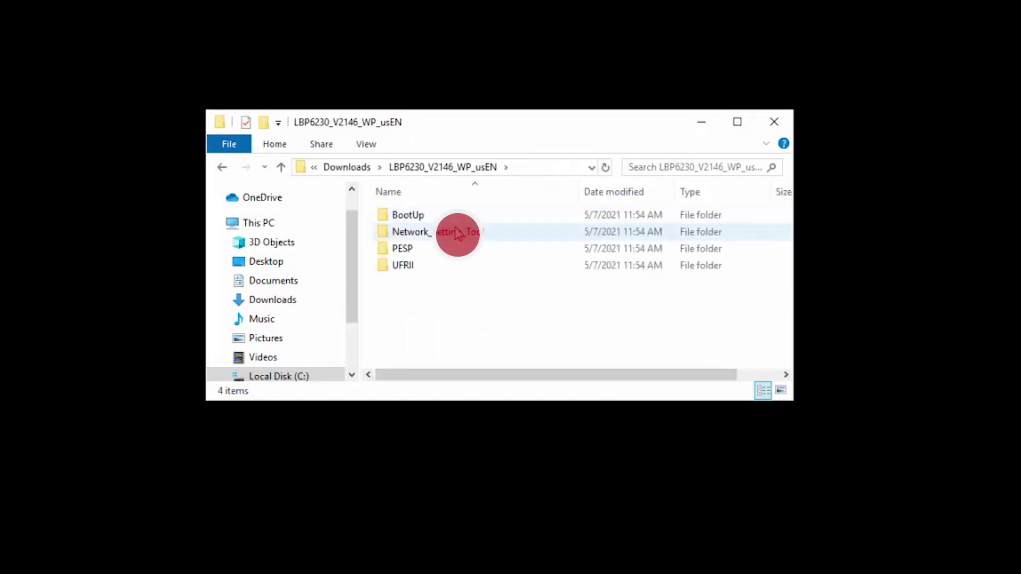
pyautogui.doubleClick(456, 232)
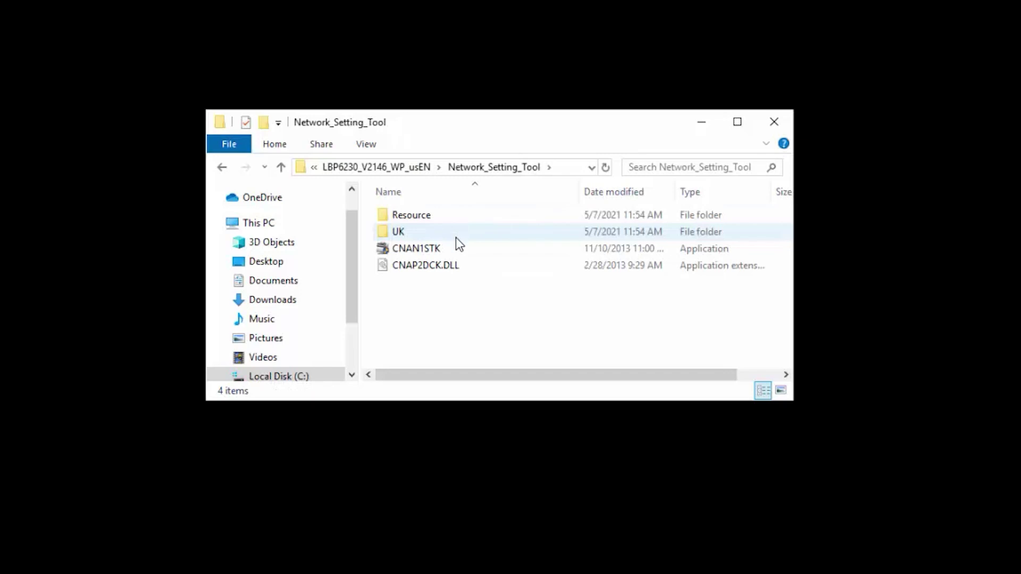
pyautogui.doubleClick(455, 248)
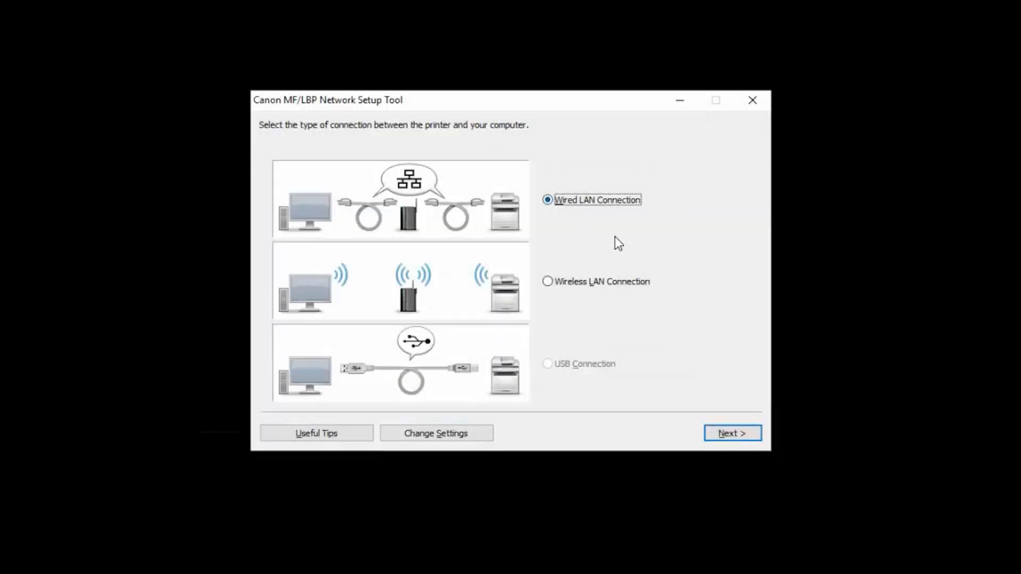
# Choose Wireless LAN Connection with Easy Setup, specifying the access point has no WPS button.
pyautogui.click(550, 283)
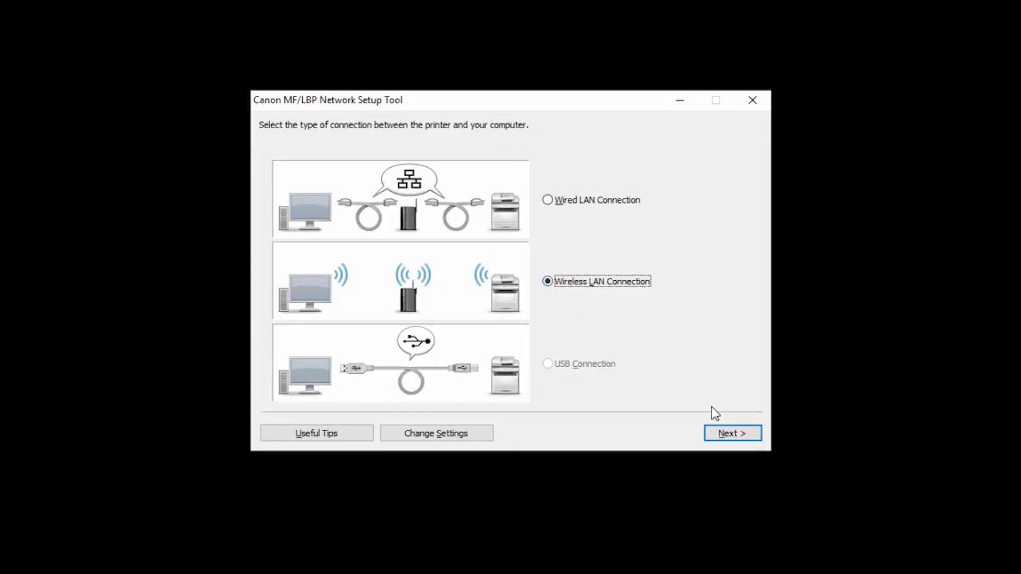
pyautogui.click(726, 434)
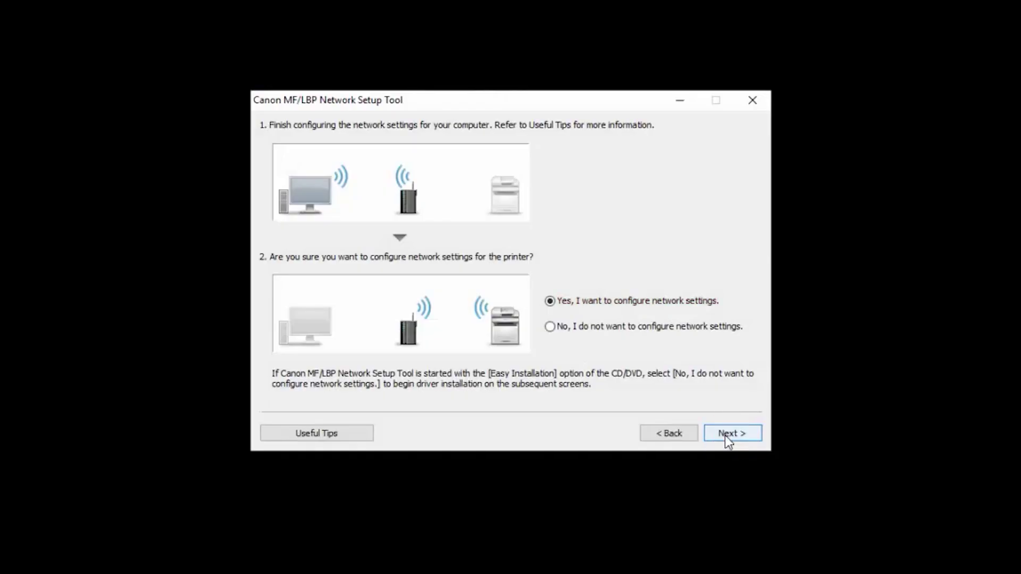
pyautogui.click(726, 435)
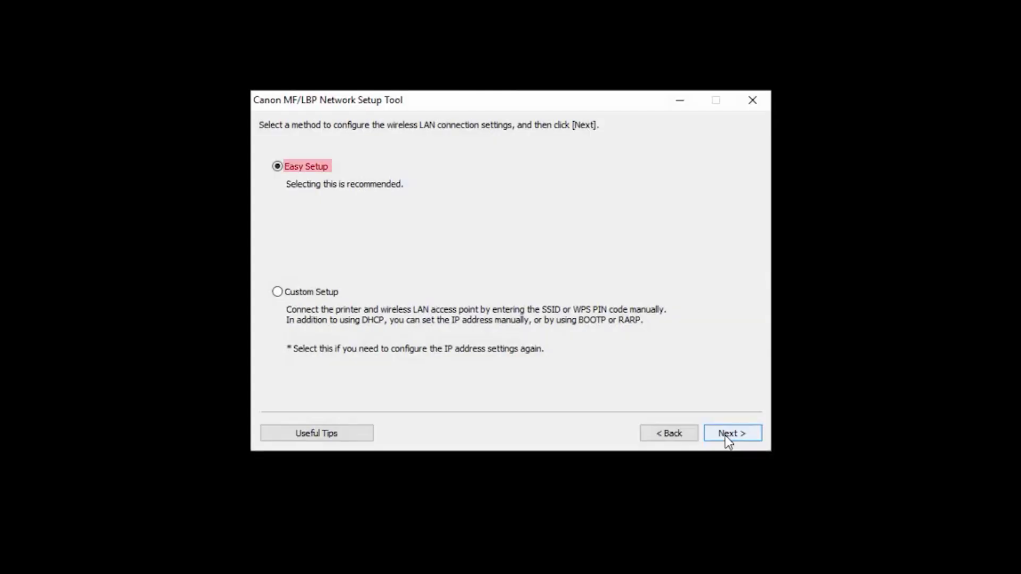
pyautogui.click(726, 435)
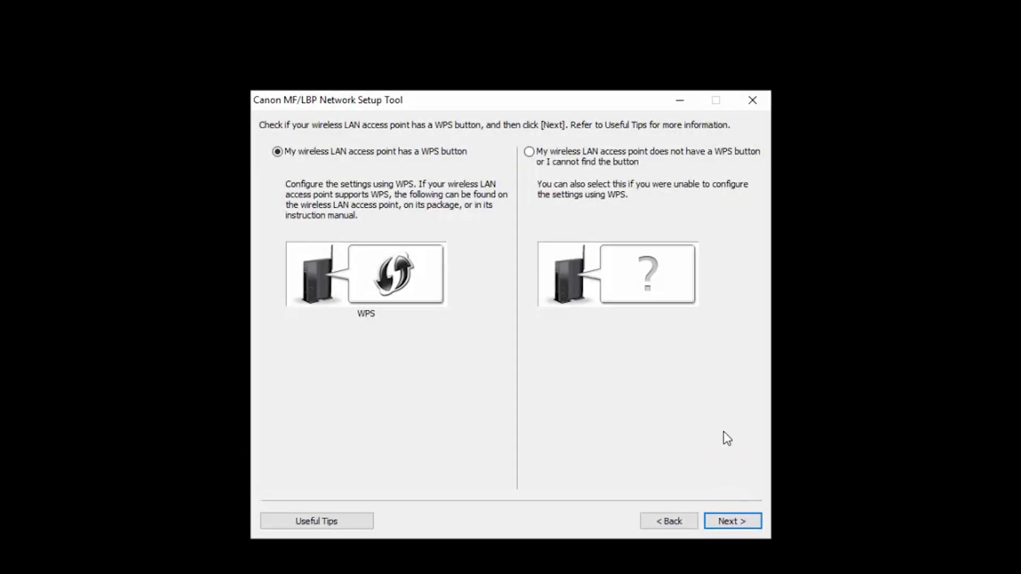
pyautogui.click(529, 153)
pyautogui.click(736, 520)
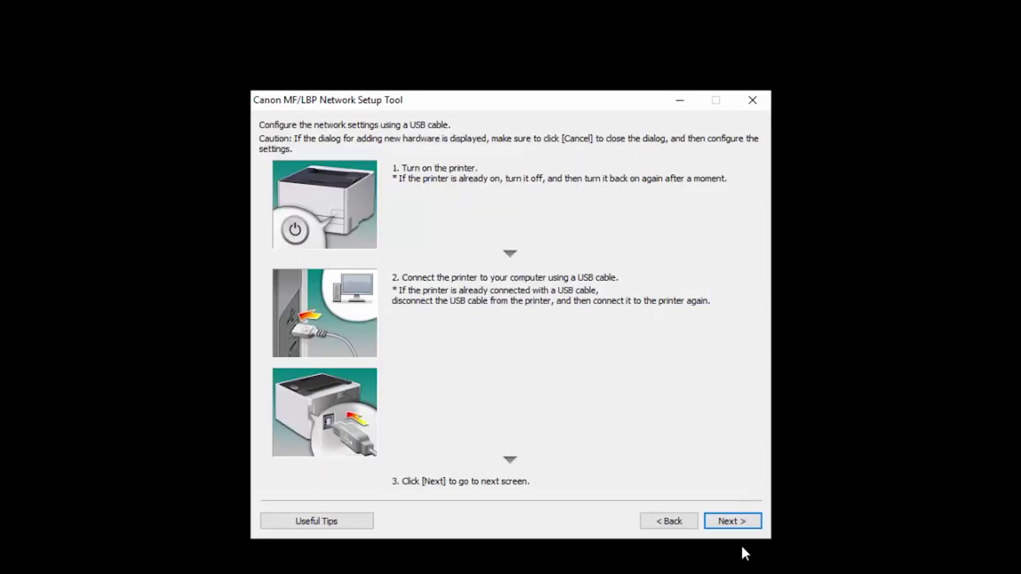
# Complete the USB-assisted wireless configuration, unplug the USB cable, and exit the tool.
pyautogui.click(732, 521)
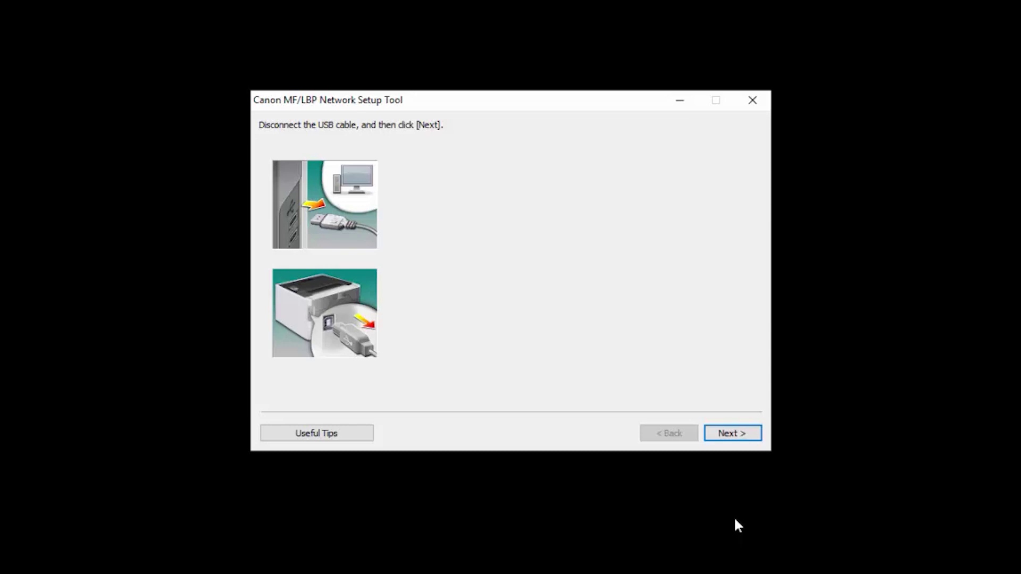
pyautogui.click(734, 436)
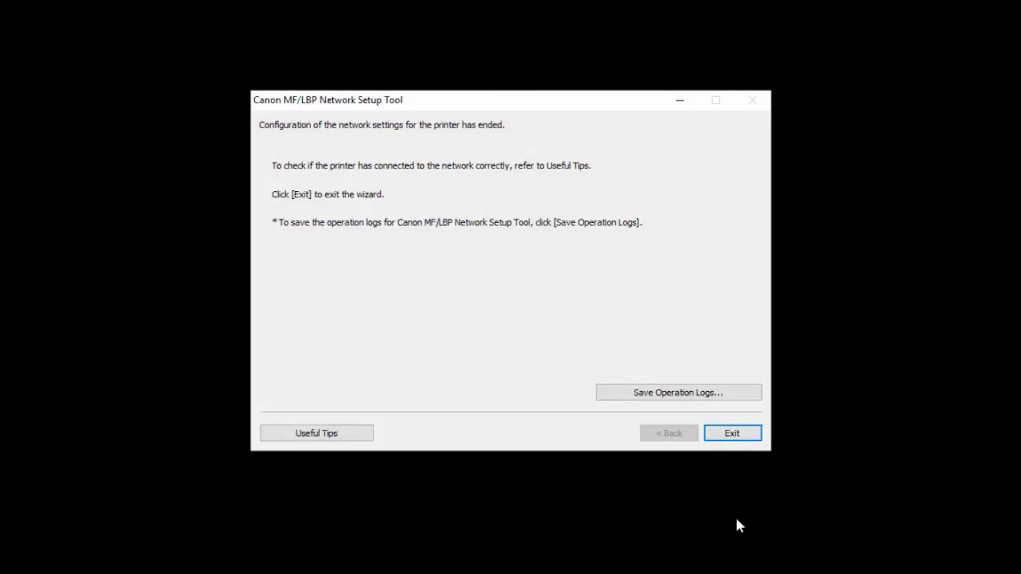
pyautogui.click(733, 435)
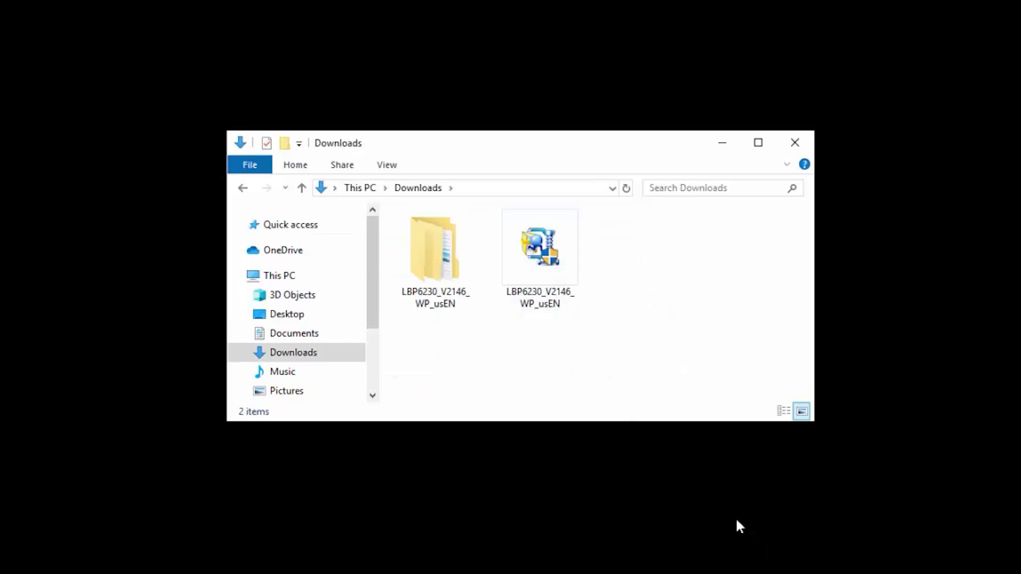
# Run Setup from LBP6230_V2146_WP_usEN > BootUp to start the UFRII LT driver installer.
pyautogui.doubleClick(445, 264)
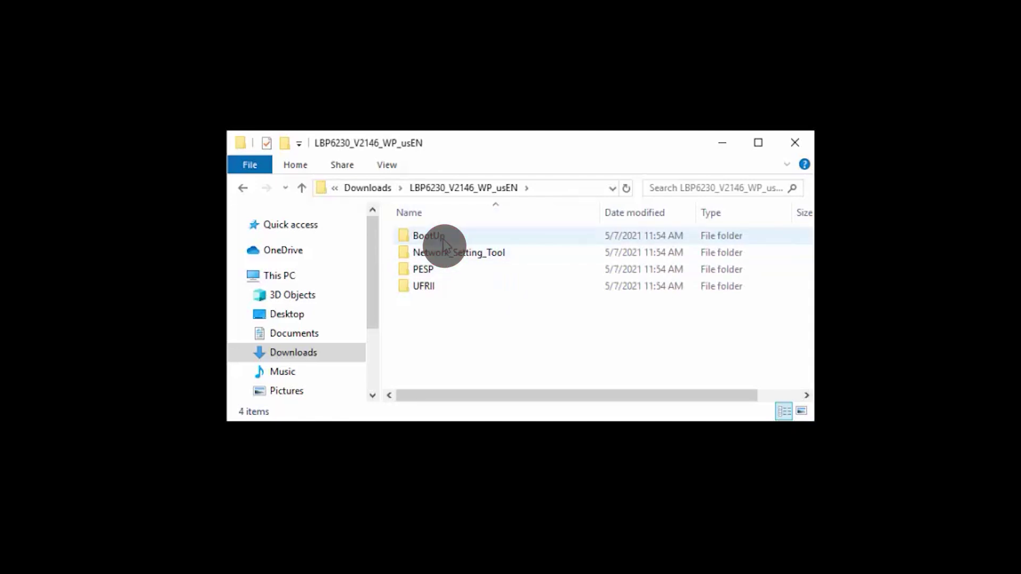
pyautogui.doubleClick(445, 241)
pyautogui.doubleClick(446, 242)
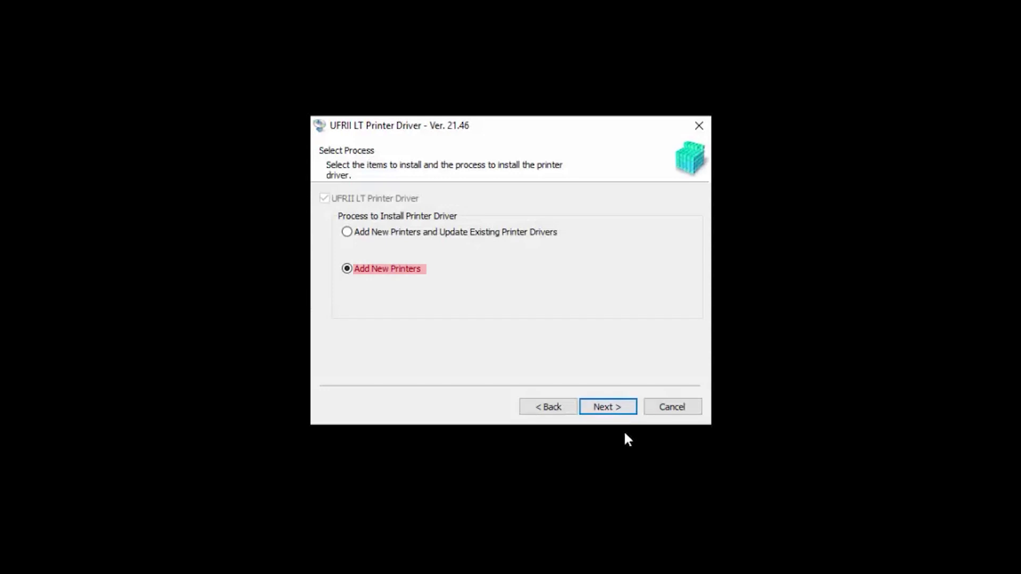
# Choose Add New Printers, tick the LBP6230dw in the list, and start the driver installation.
pyautogui.click(607, 408)
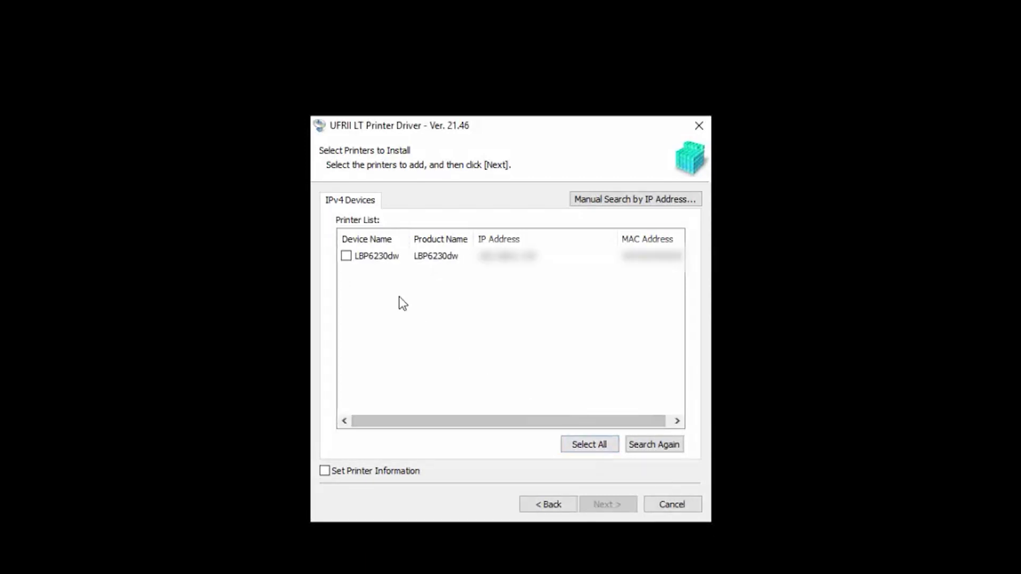
pyautogui.click(346, 257)
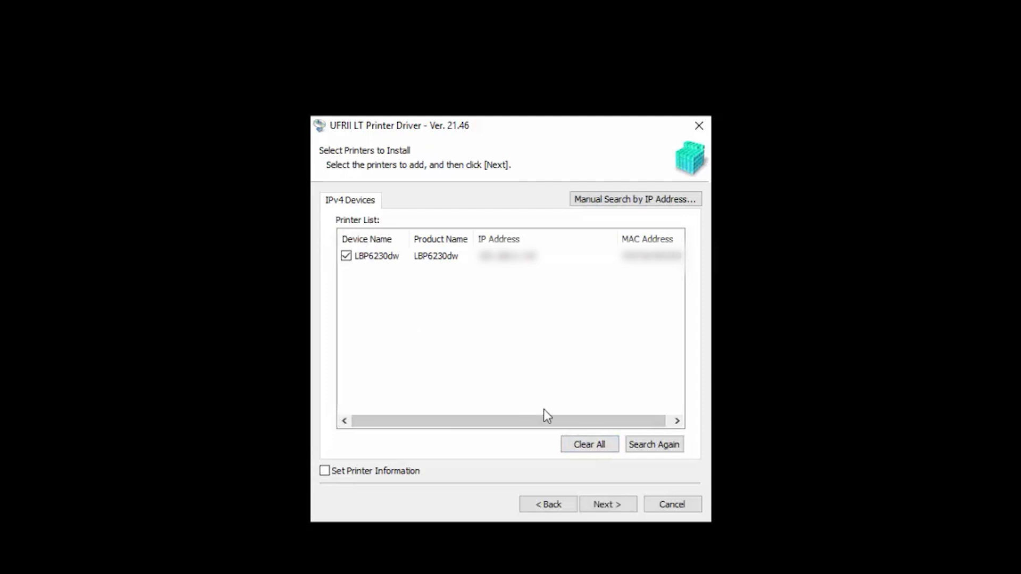
pyautogui.click(627, 504)
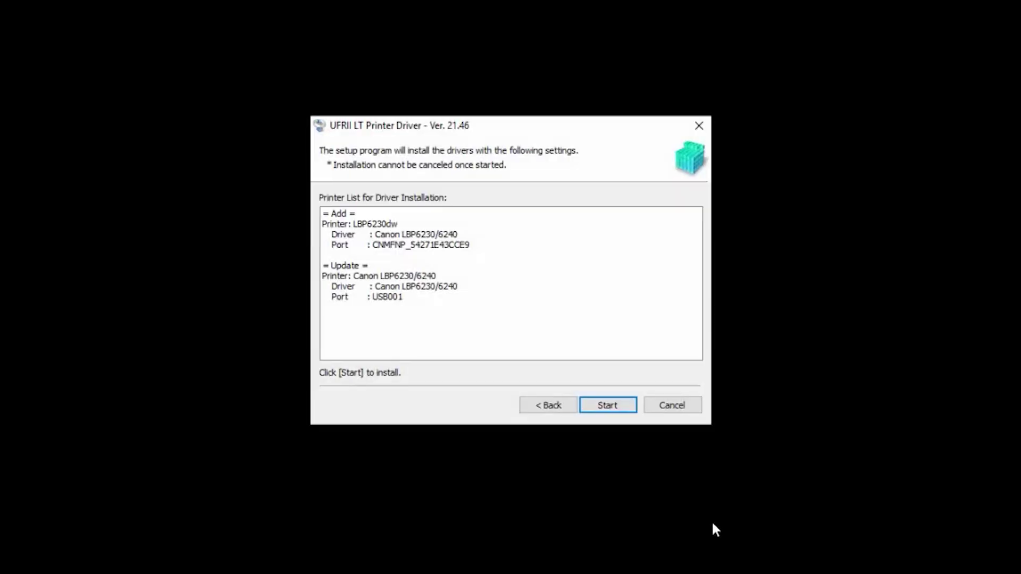
pyautogui.click(601, 409)
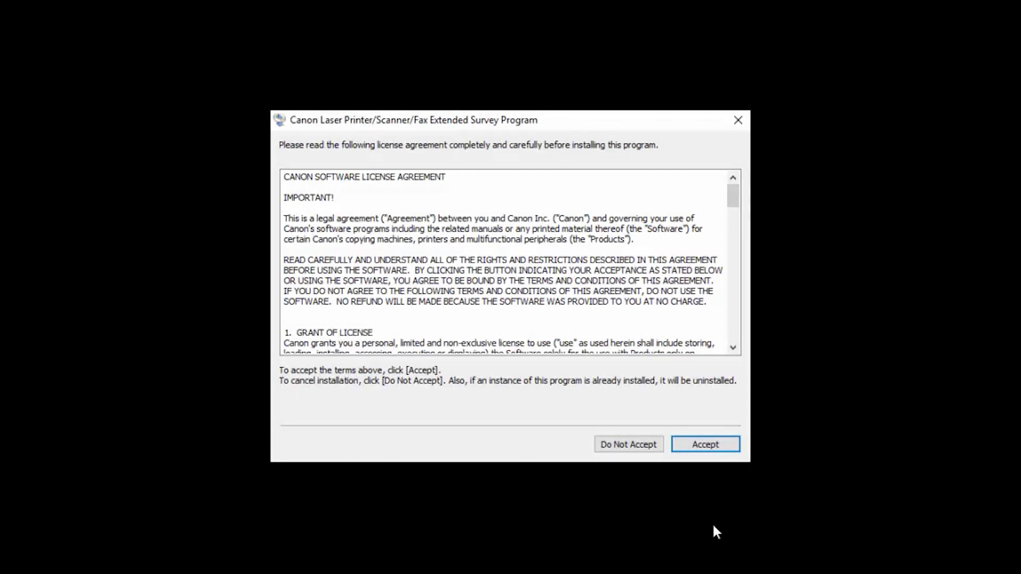
# Accept the survey program's license and data terms, then confirm 'Installation is complete.'.
pyautogui.click(709, 449)
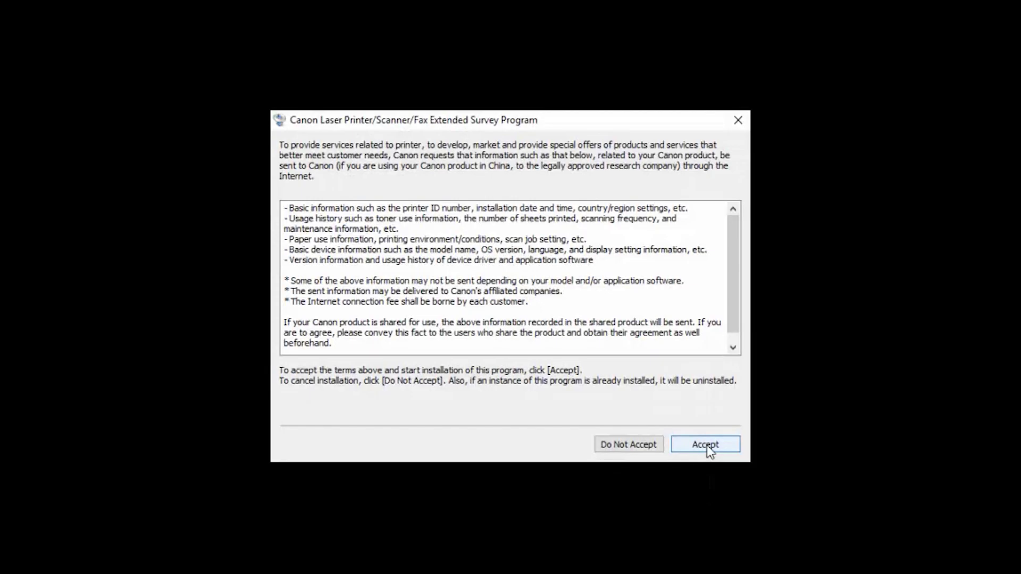
pyautogui.click(707, 447)
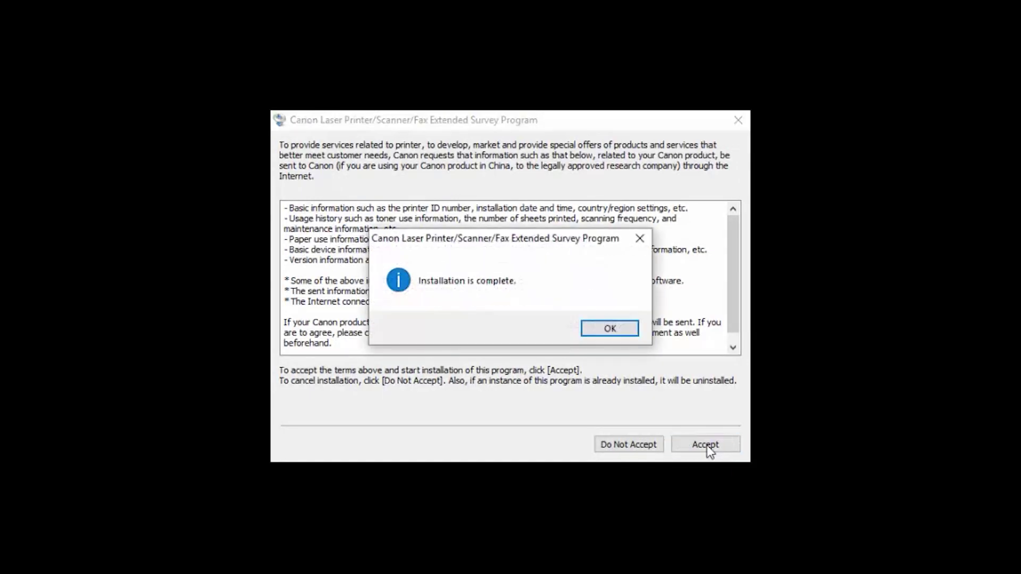
pyautogui.click(606, 331)
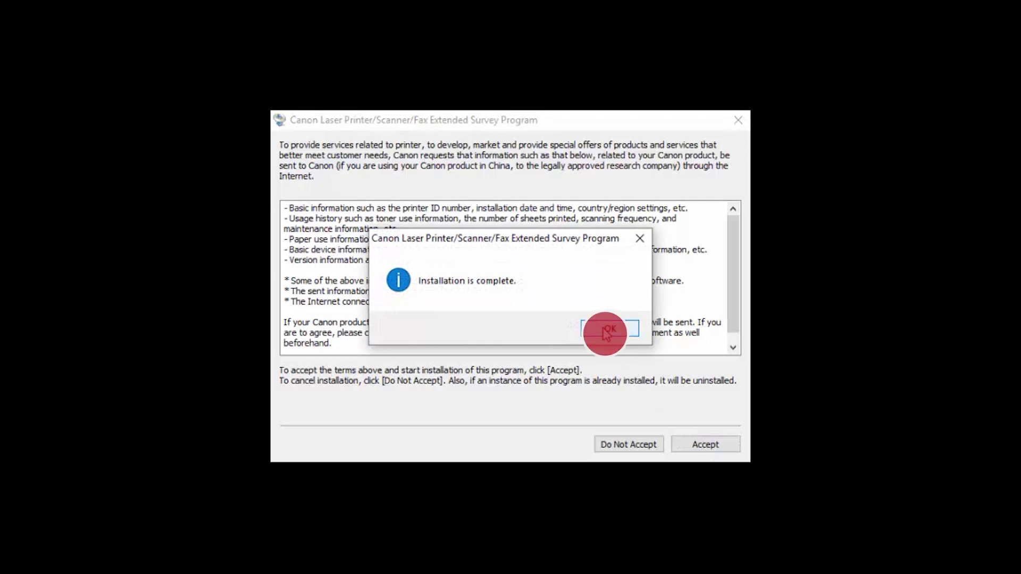